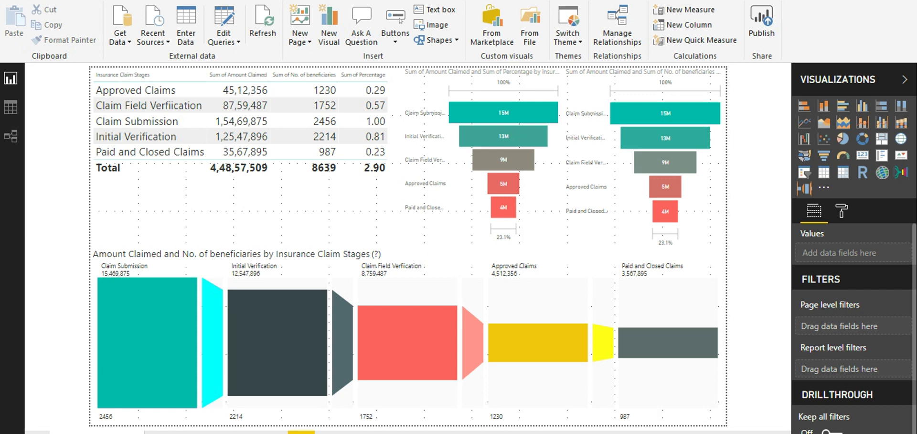
Select the insurance claim stages table to display its Values and visual-level filters
click(253, 201)
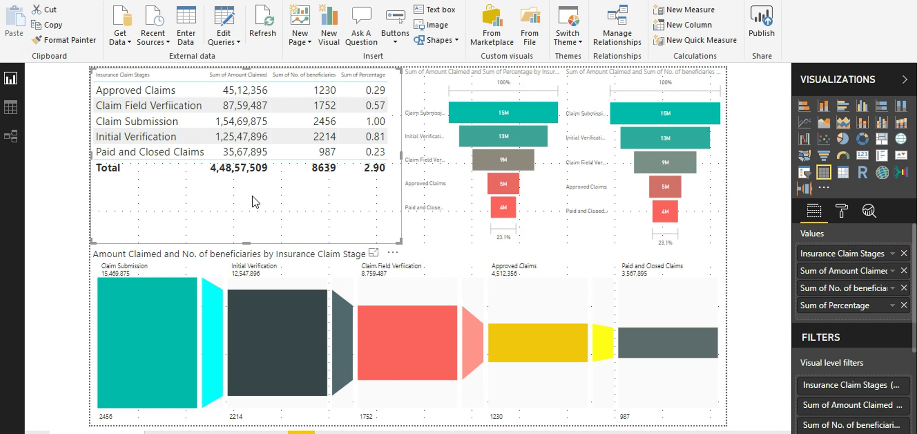
Compare the left and right funnels' Group, Values and Color saturation fields
click(422, 97)
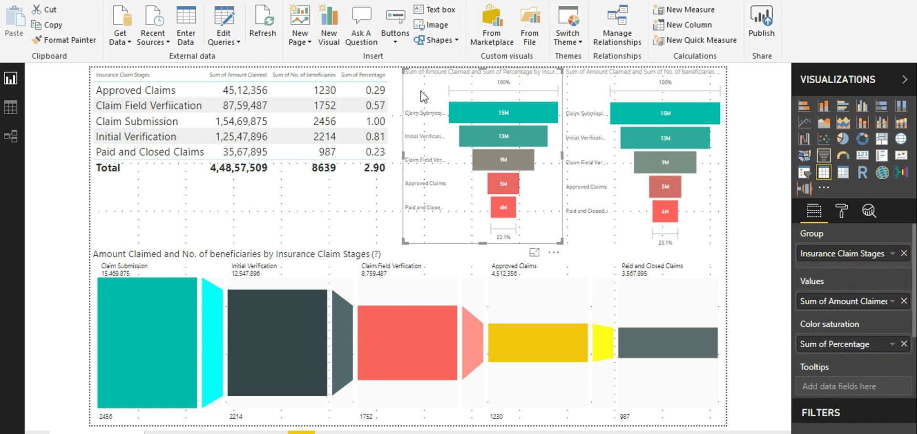
click(589, 91)
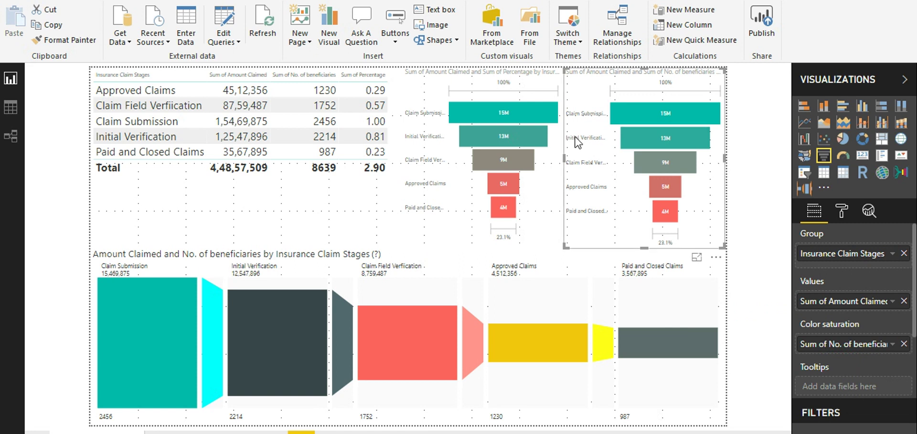
click(425, 94)
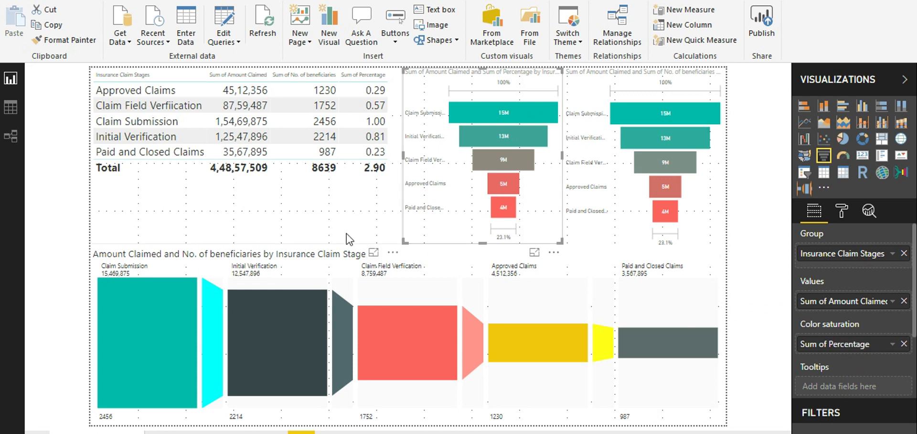
click(339, 276)
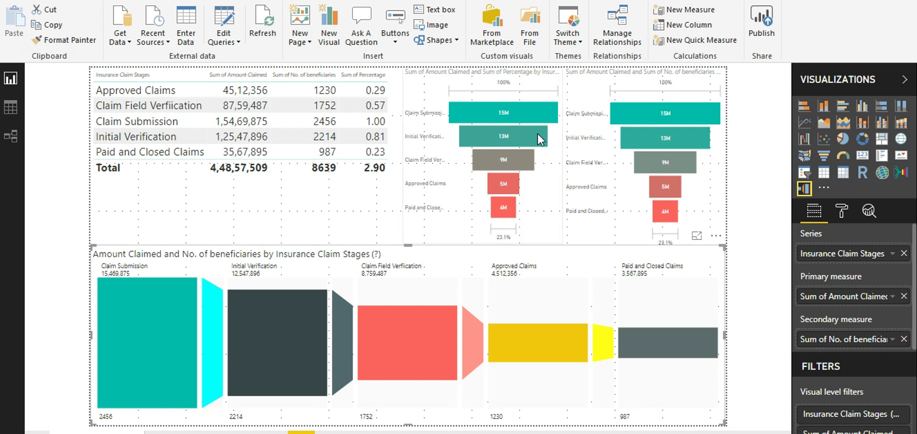
mouse_move(662, 115)
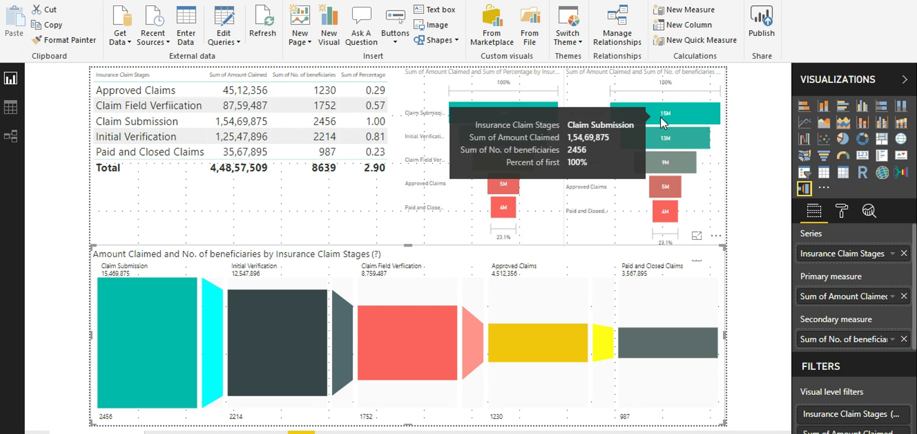
View the right funnel's fields, including Sum of No. of beneficiaries saturation, then the left funnel's
click(610, 217)
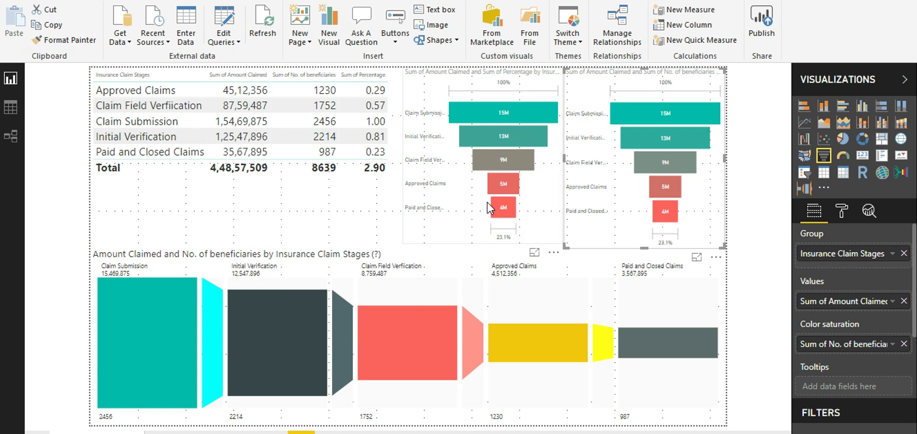
click(457, 208)
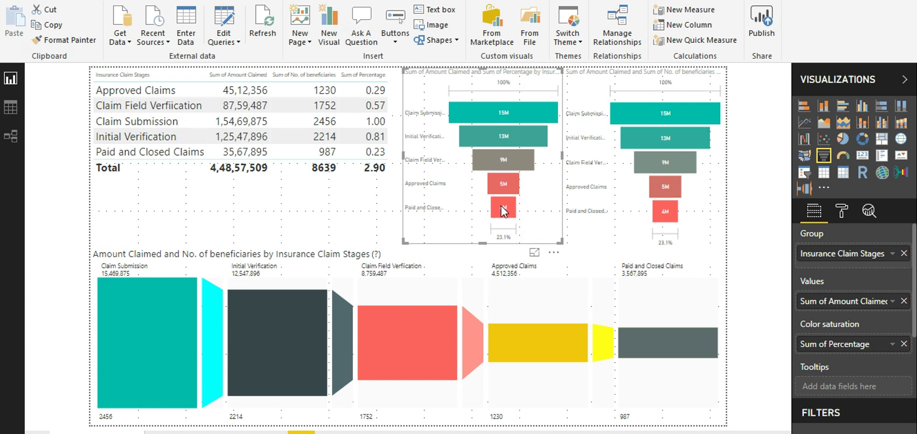
Add No. of beneficiaries to the right funnel's Values, aggregated as Sum instead of Count
click(695, 222)
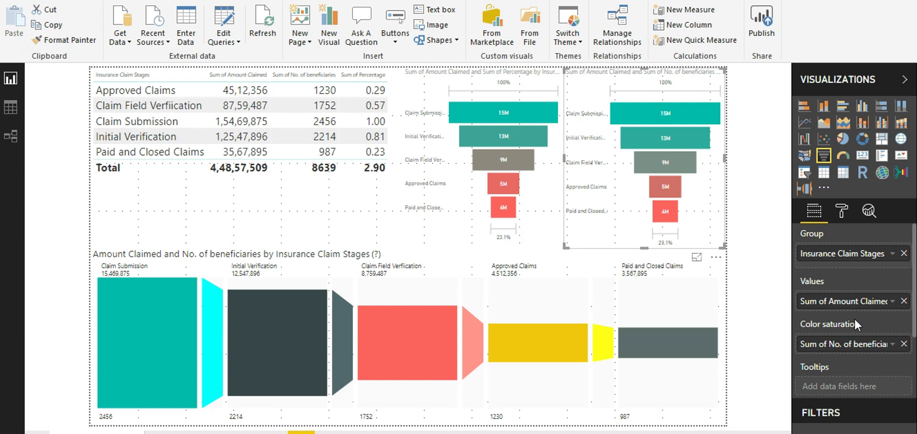
click(913, 152)
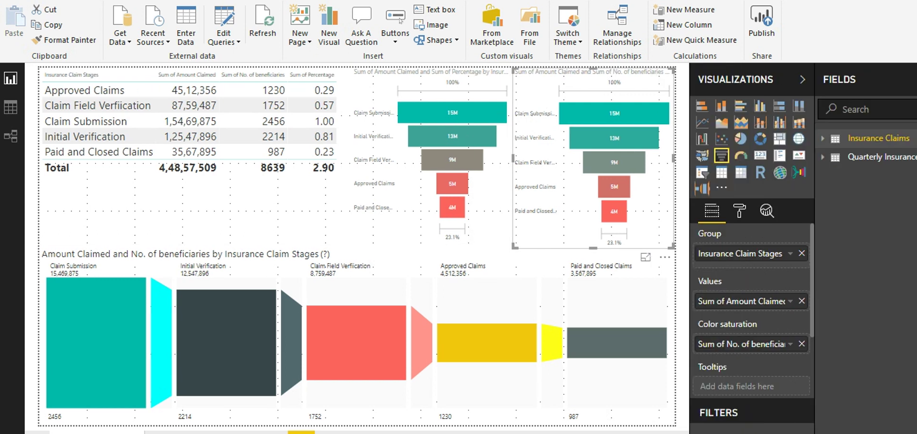
click(859, 138)
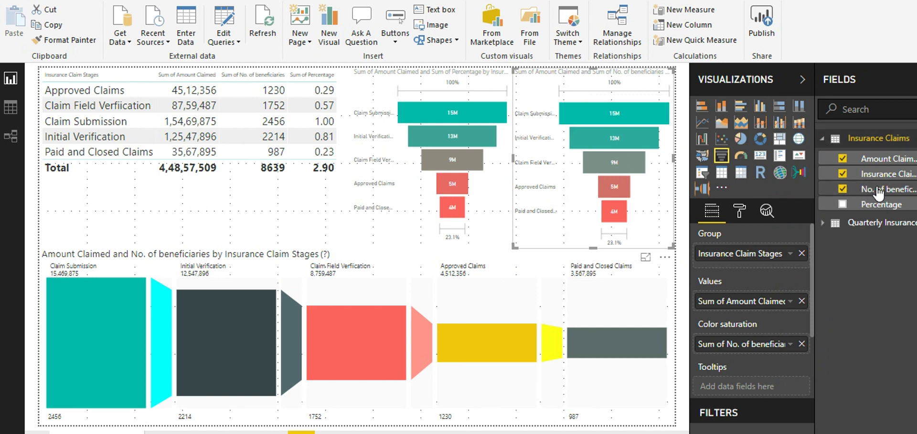
mouse_move(876, 189)
mouse_down()
mouse_move(757, 325)
mouse_move(762, 315)
mouse_up()
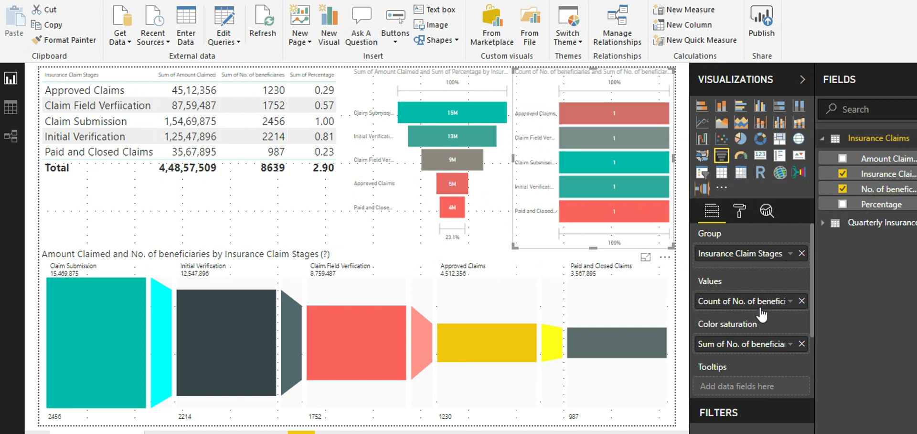
click(790, 300)
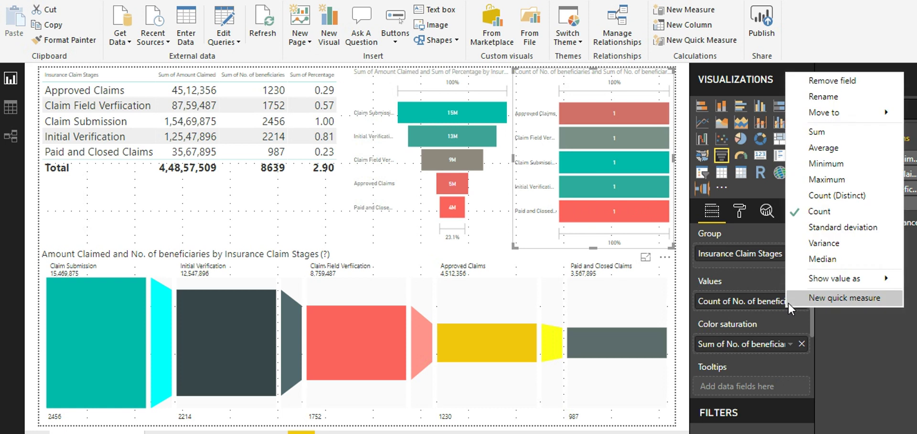
click(823, 131)
click(875, 95)
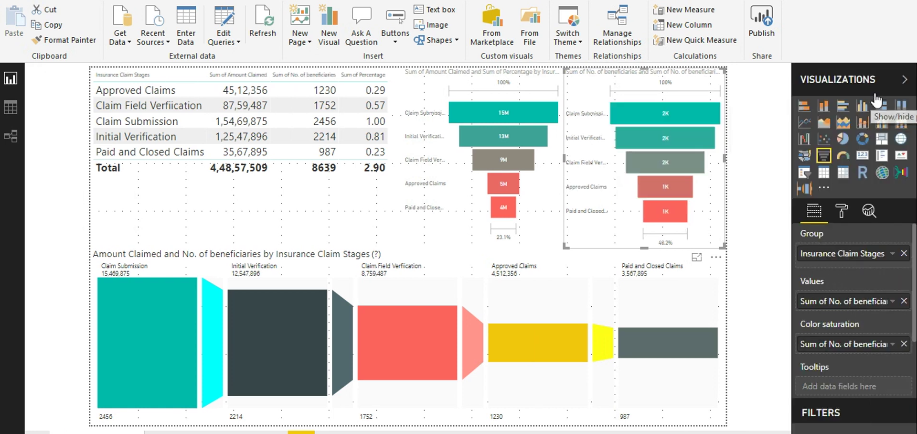
click(875, 94)
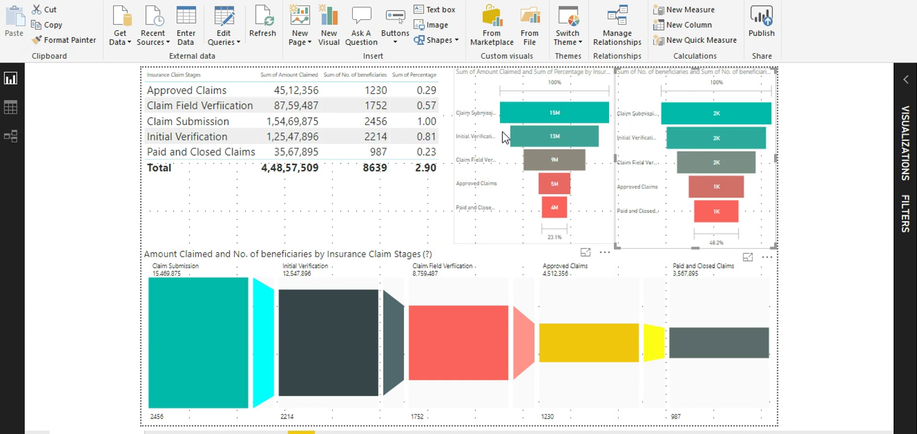
click(904, 139)
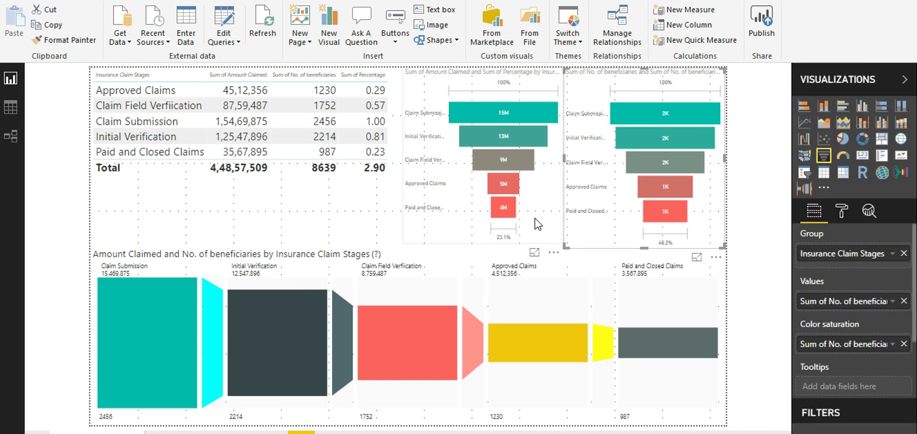
Show the horizontal funnel's Format settings in a widened pane
click(400, 297)
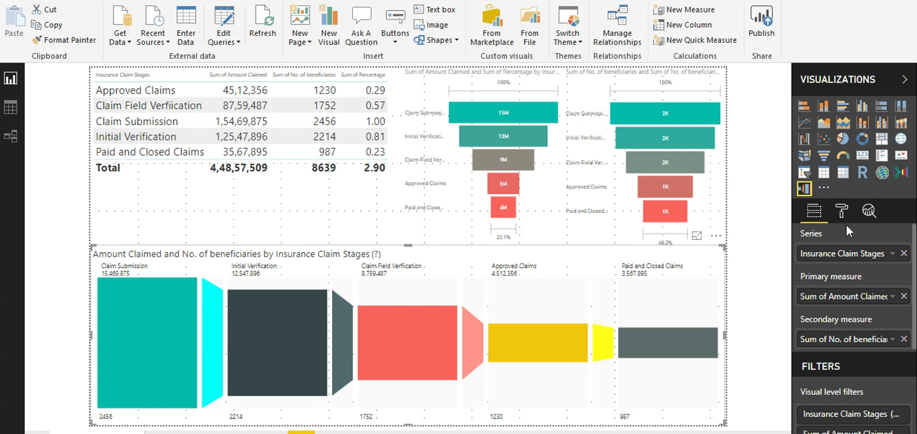
click(848, 209)
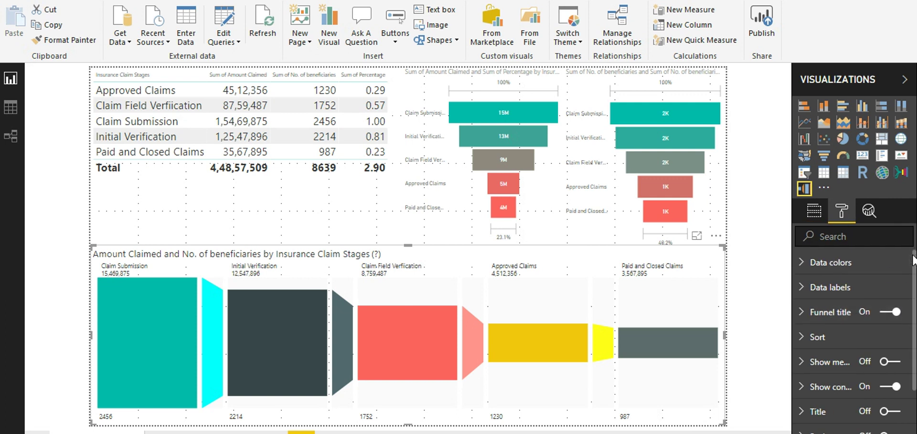
drag(913, 260, 914, 306)
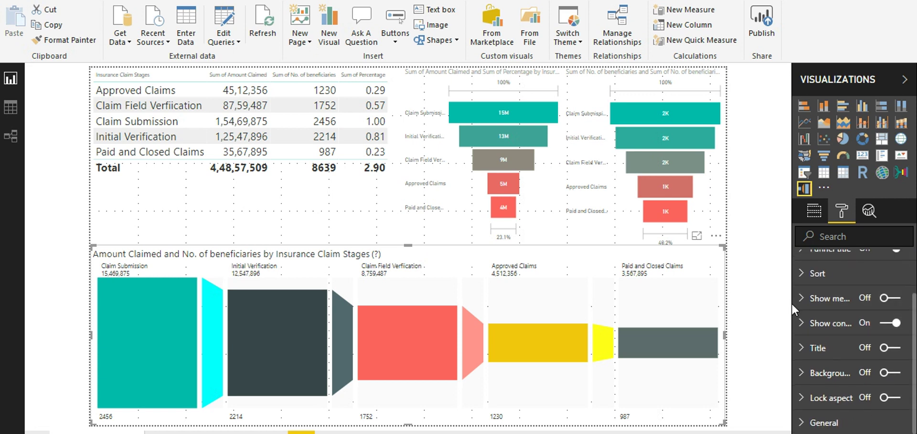
drag(793, 308, 692, 314)
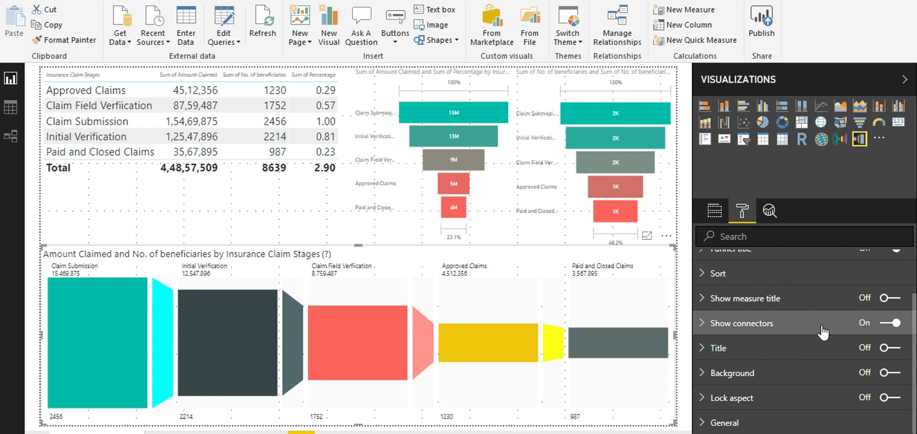
Switch the horizontal funnel's Show connectors off, then back on
click(823, 329)
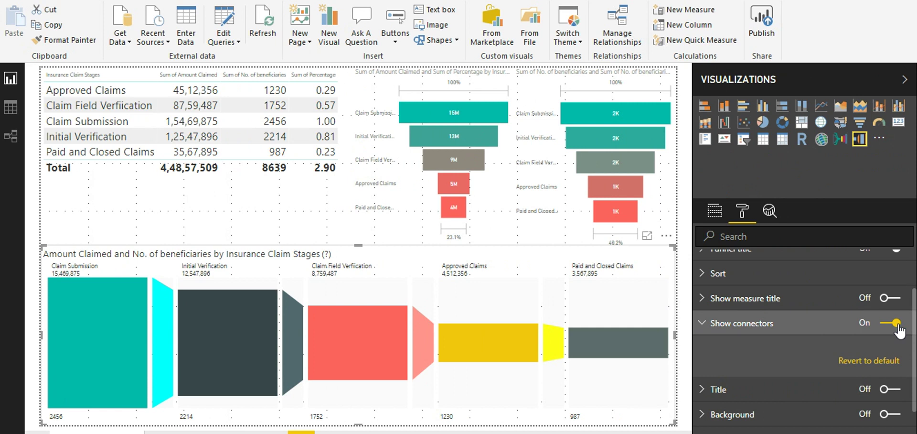
click(896, 323)
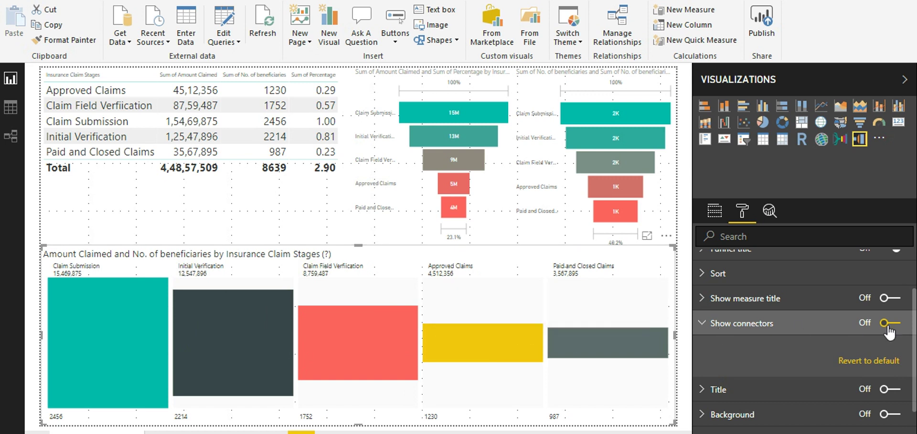
click(878, 363)
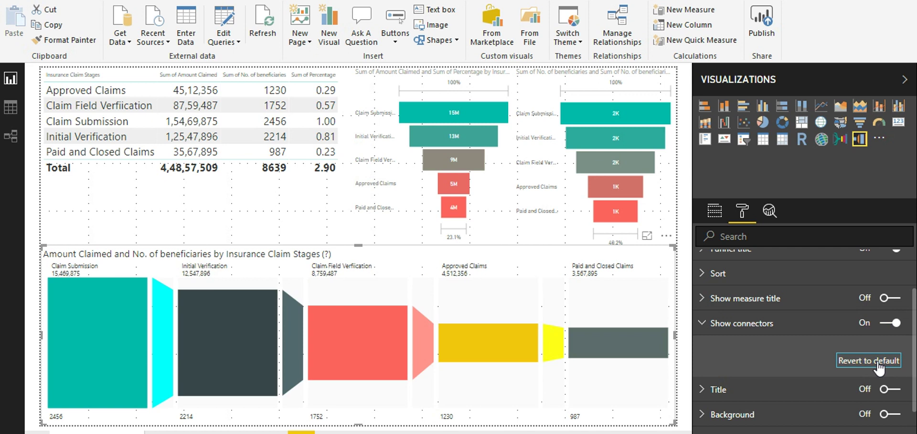
click(705, 324)
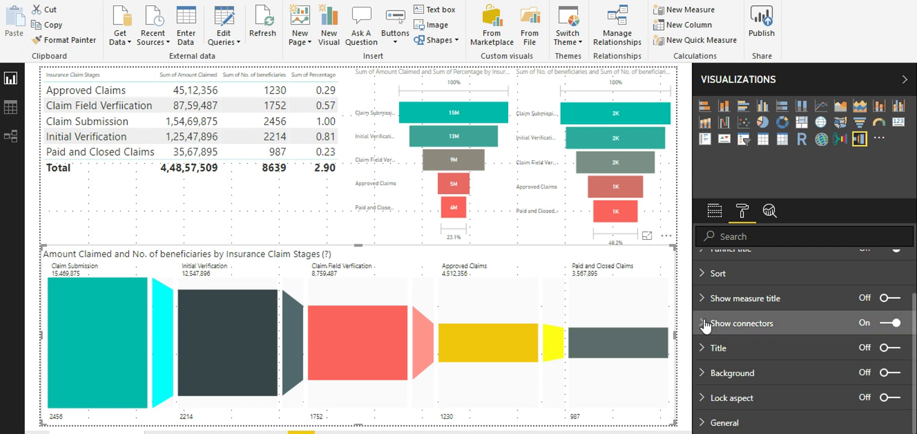
click(726, 299)
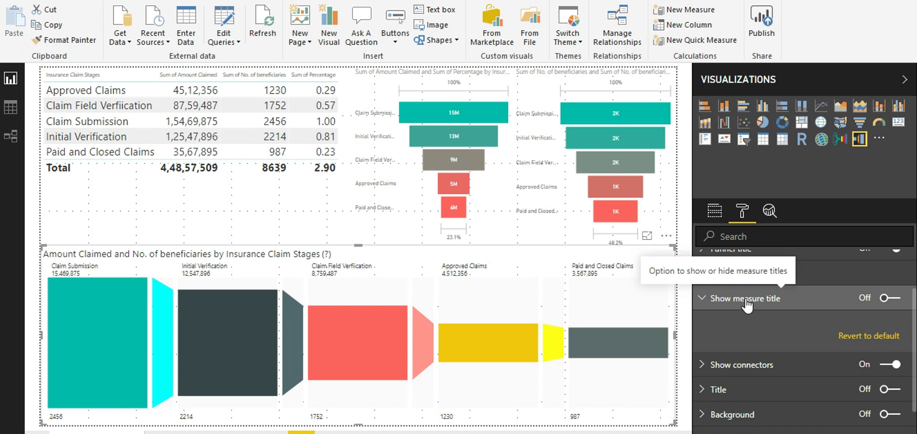
Set Show measure title to Off on the horizontal claims funnel
click(890, 299)
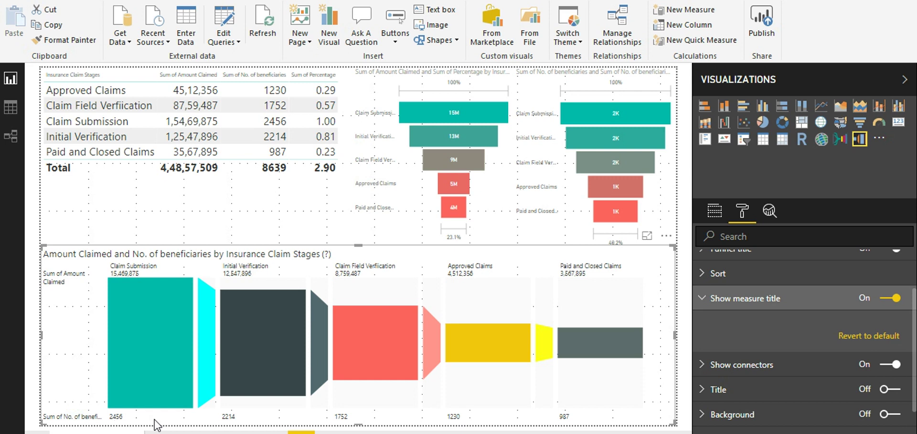
click(891, 300)
click(777, 306)
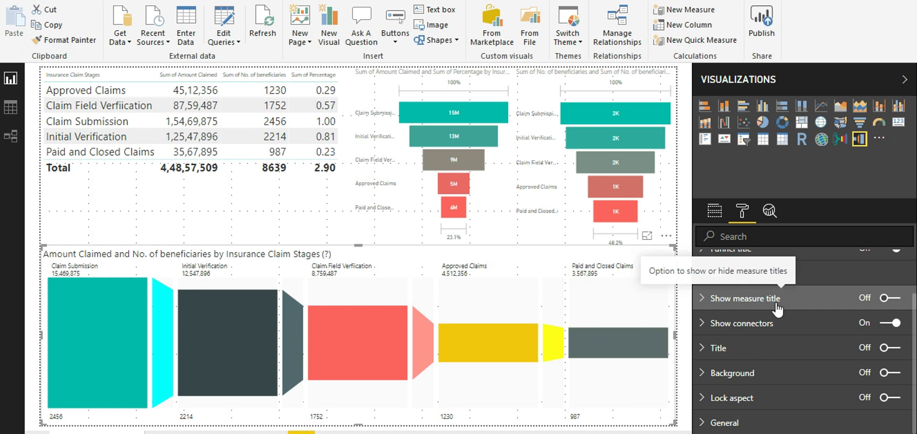
click(781, 283)
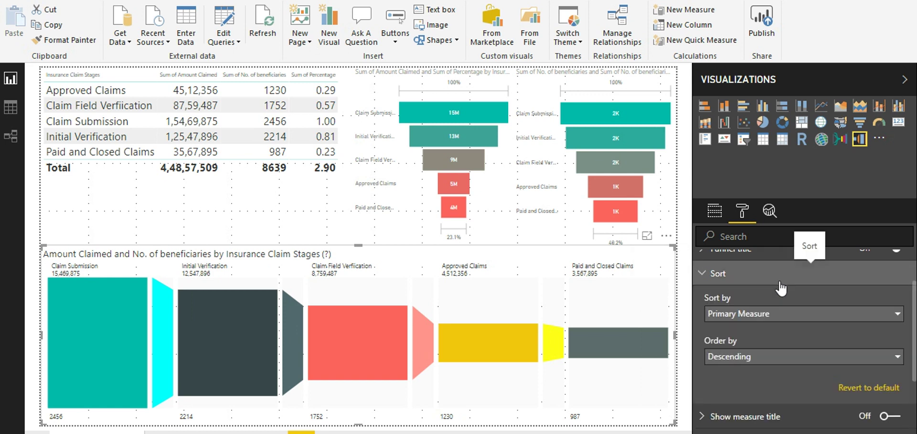
click(763, 325)
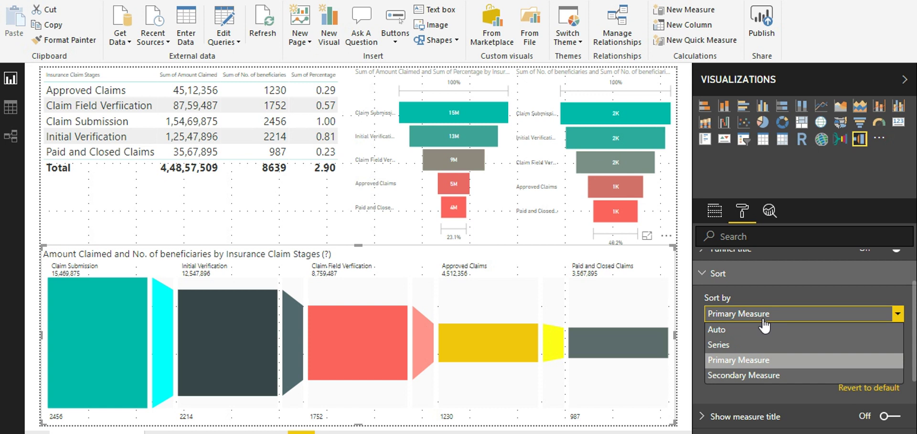
click(762, 318)
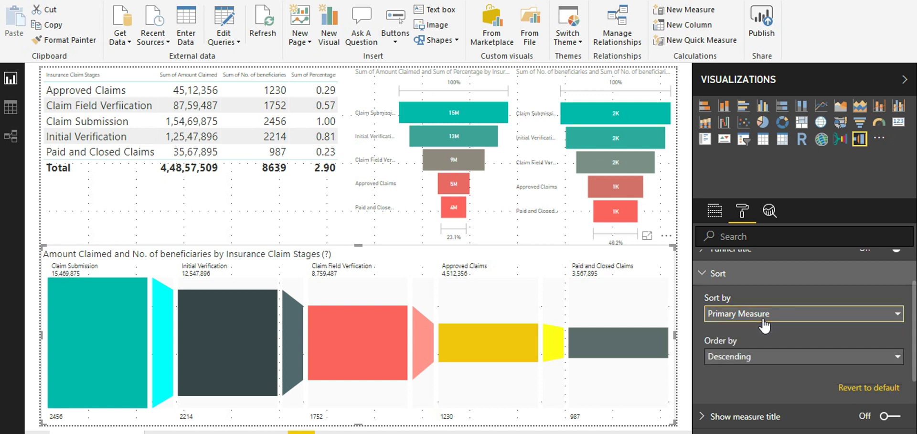
click(758, 358)
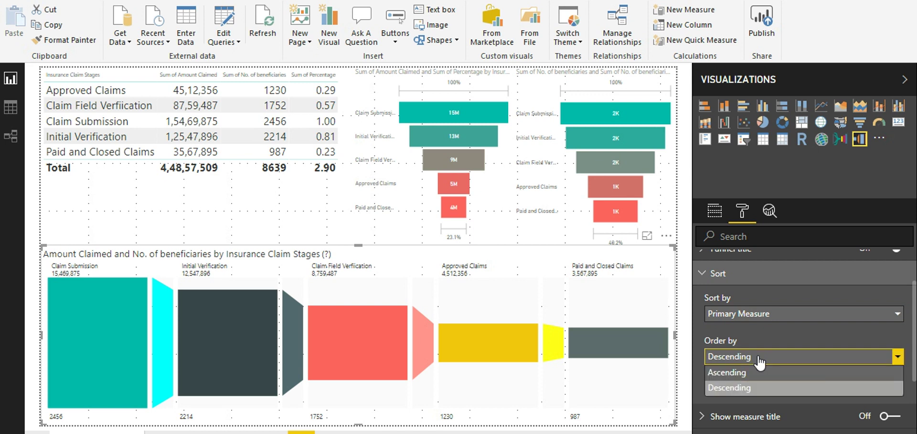
click(759, 359)
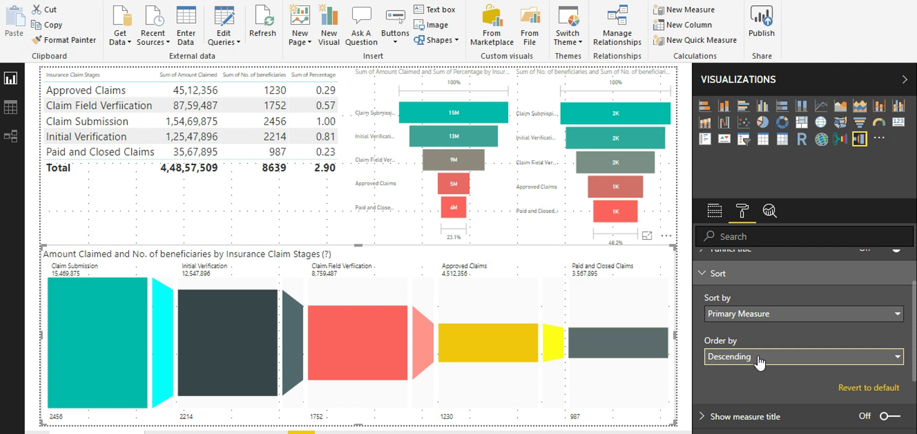
click(758, 279)
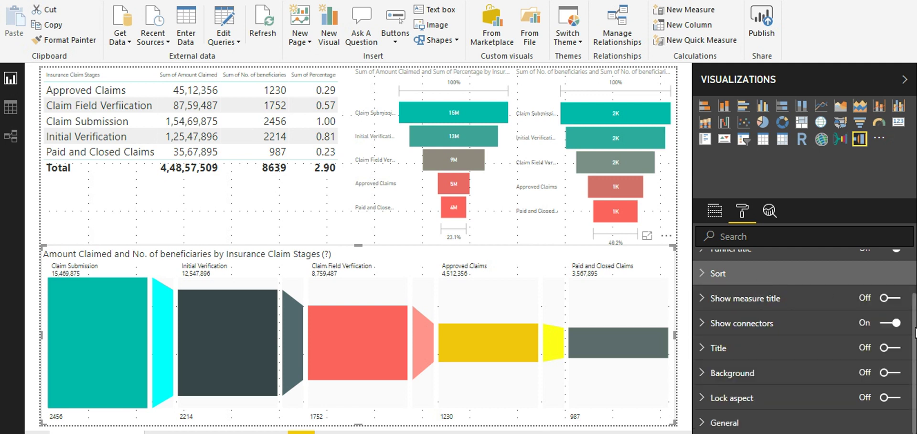
scroll(902, 262, up, 3)
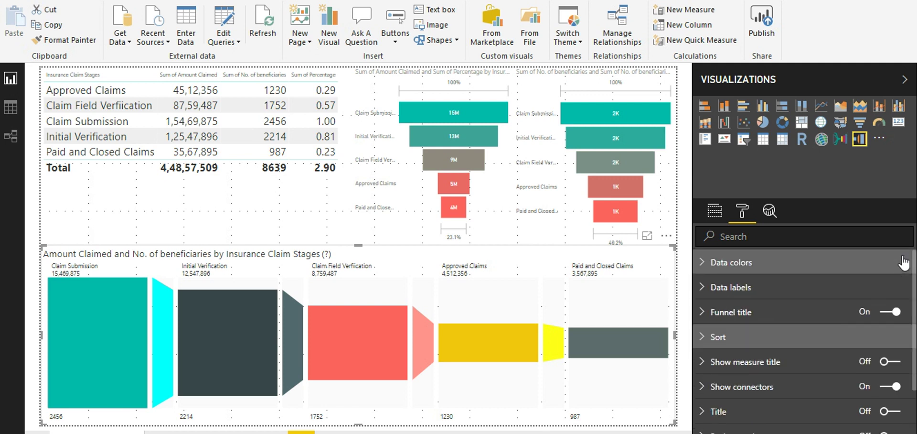
click(811, 270)
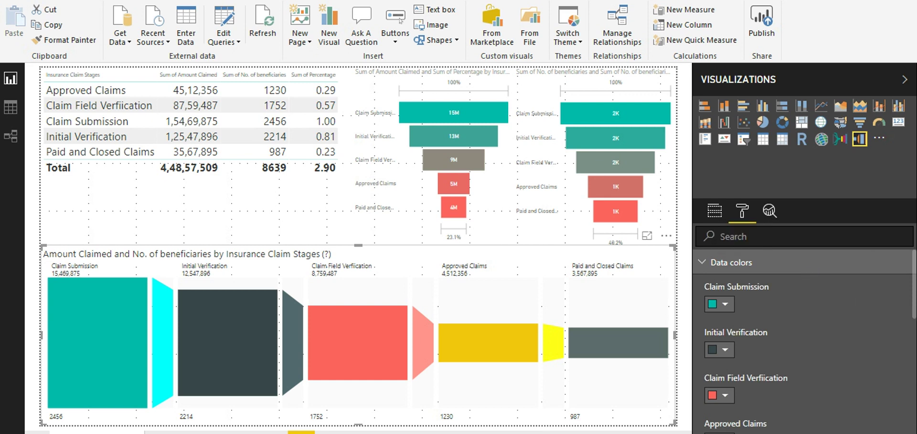
scroll(913, 323, down, 1)
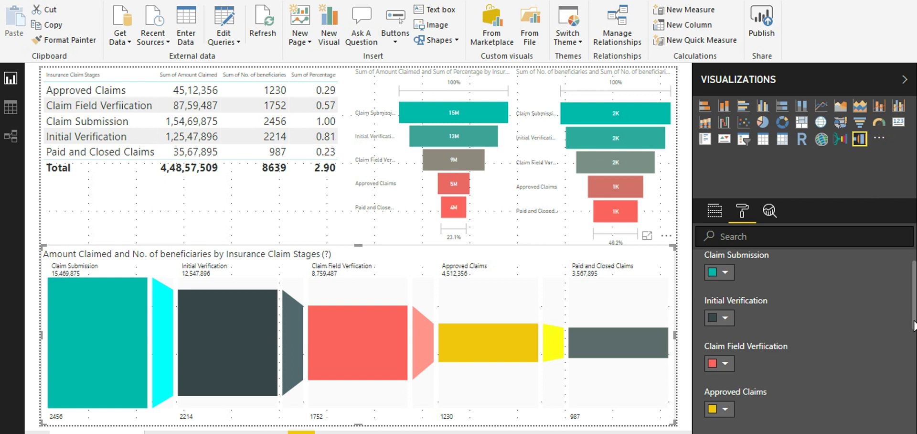
mouse_move(914, 322)
mouse_down()
mouse_move(910, 356)
mouse_move(909, 308)
mouse_up()
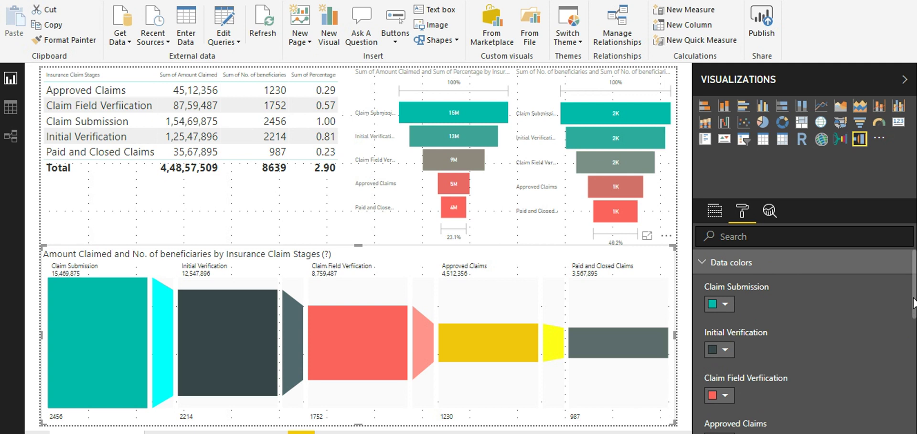
mouse_move(913, 302)
mouse_down()
mouse_move(913, 311)
mouse_move(912, 288)
mouse_up()
click(809, 262)
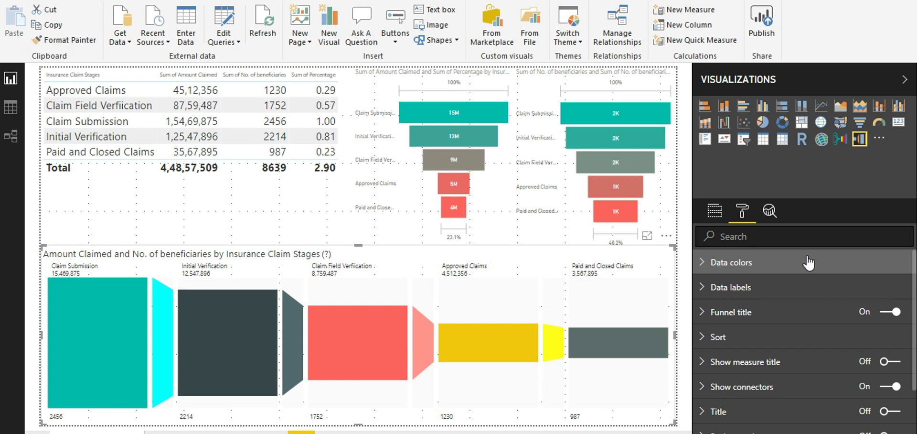
click(784, 286)
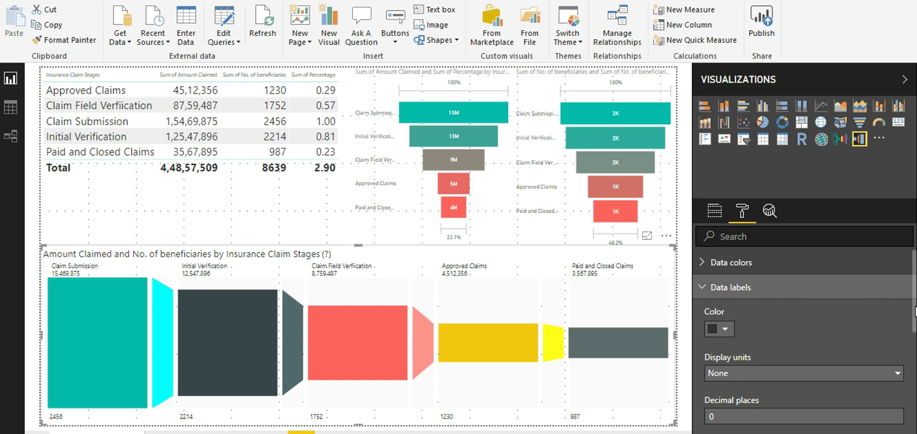
drag(915, 312, 916, 329)
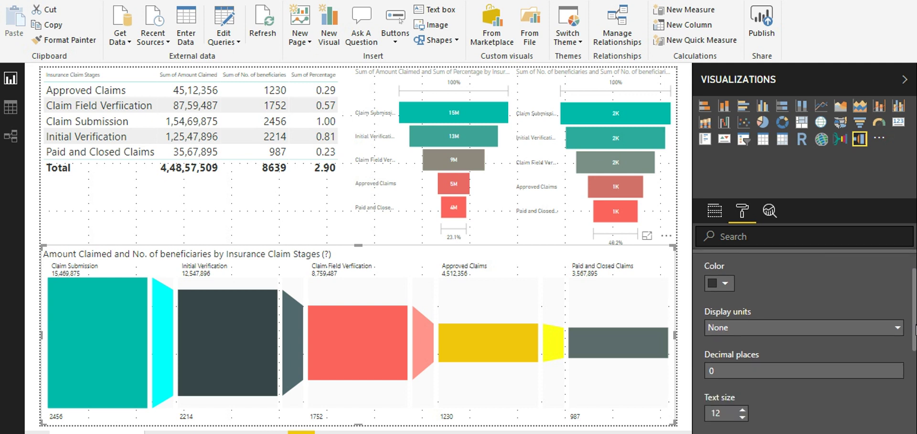
click(870, 328)
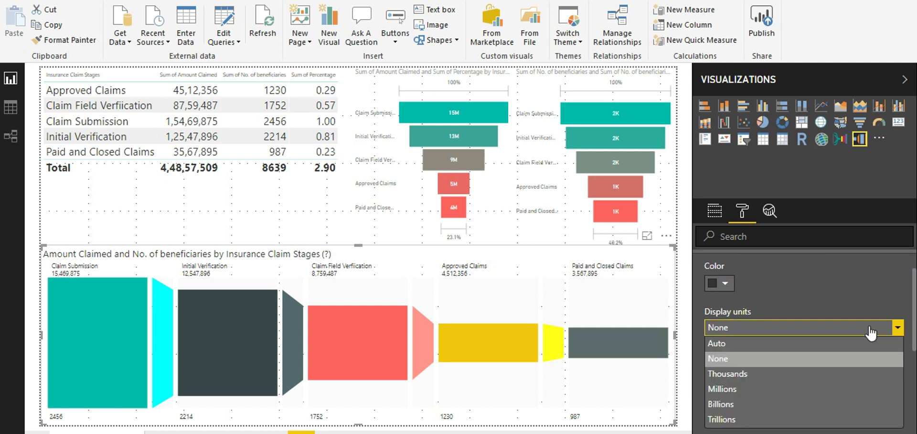
click(870, 328)
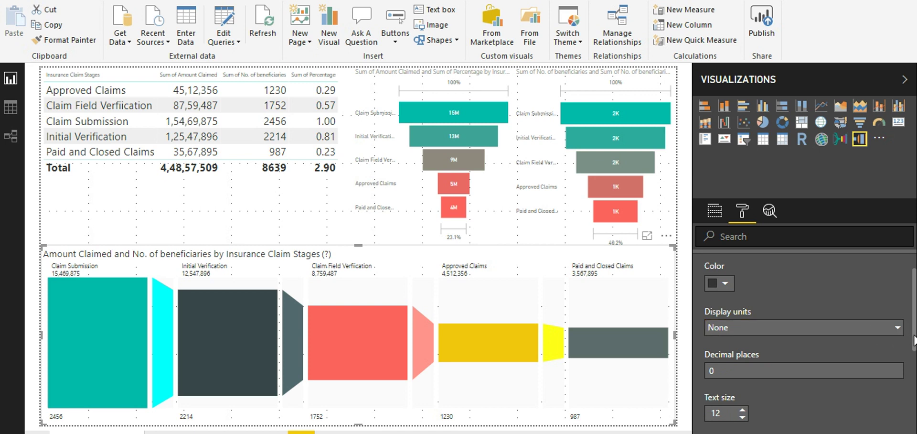
scroll(908, 334, down, 1)
scroll(859, 311, up, 3)
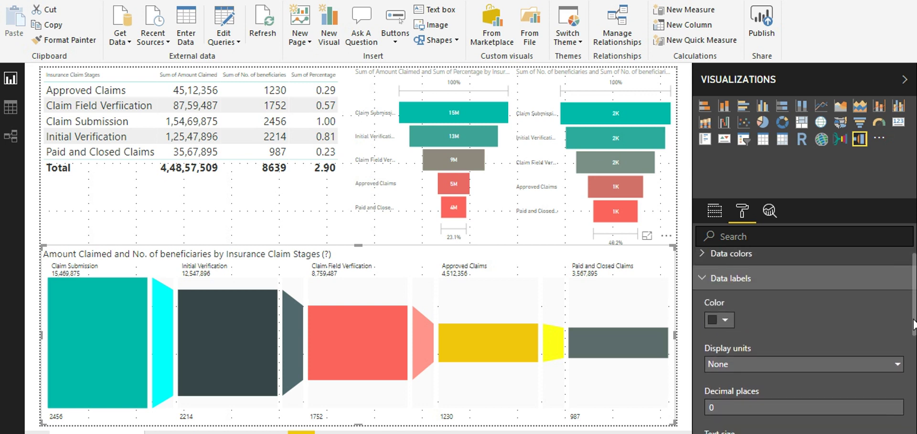
click(787, 289)
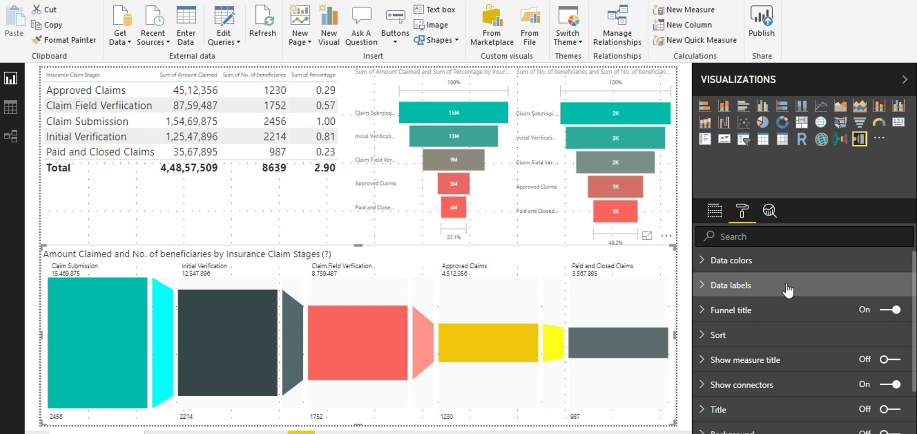
click(763, 309)
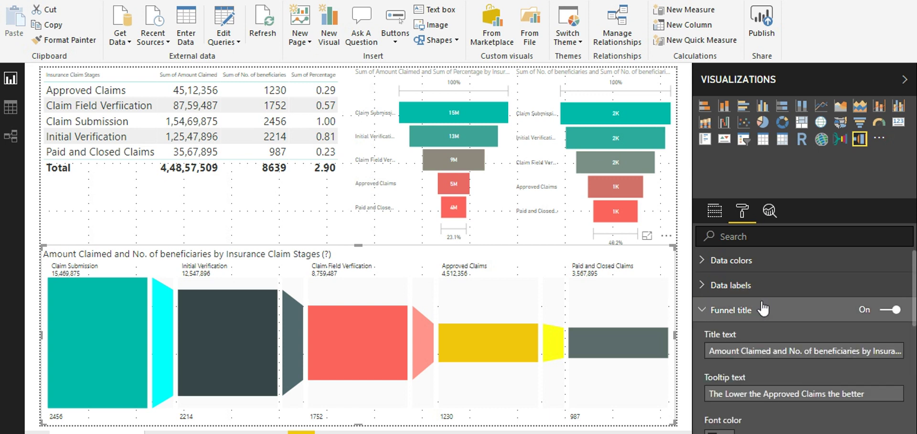
click(730, 350)
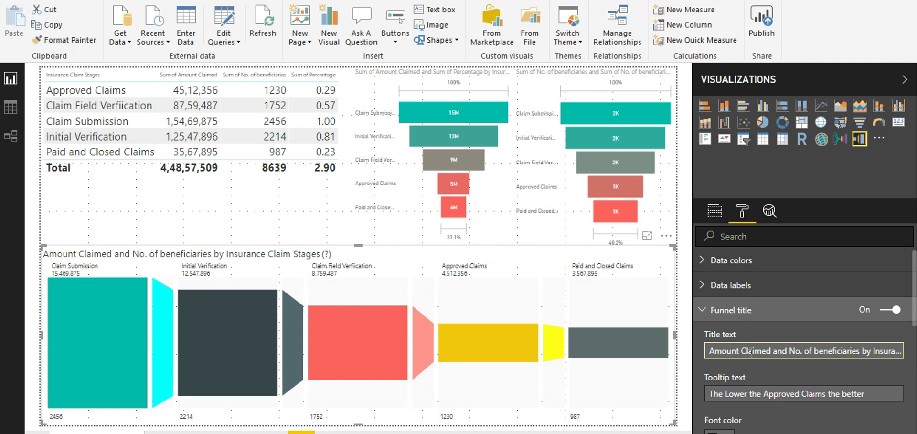
click(731, 394)
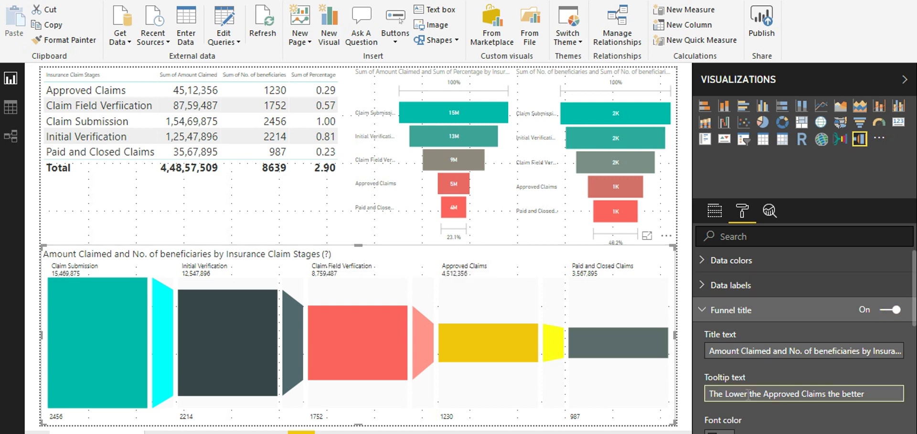
click(716, 431)
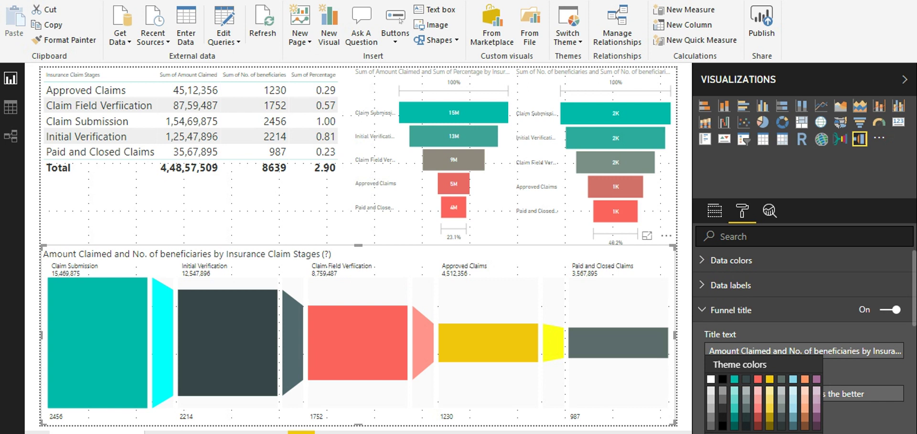
click(736, 379)
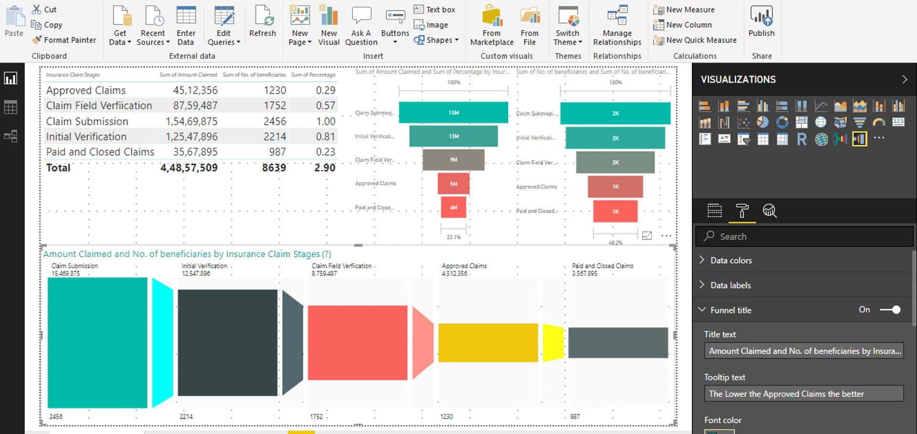
click(718, 432)
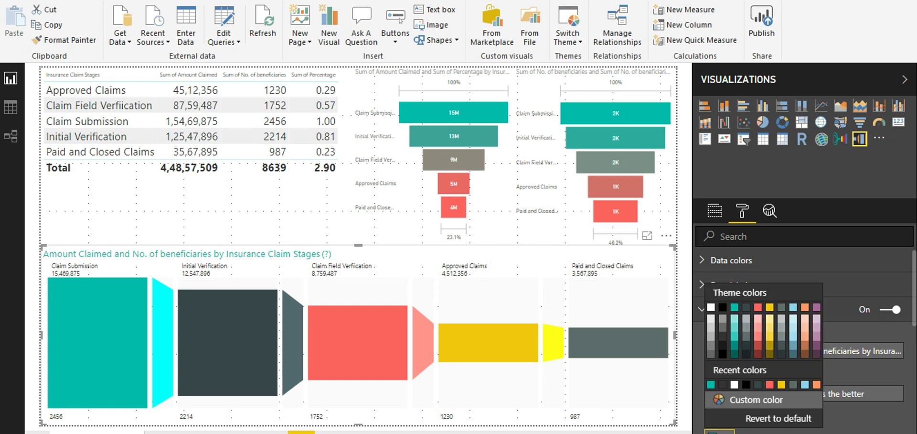
click(738, 419)
click(732, 311)
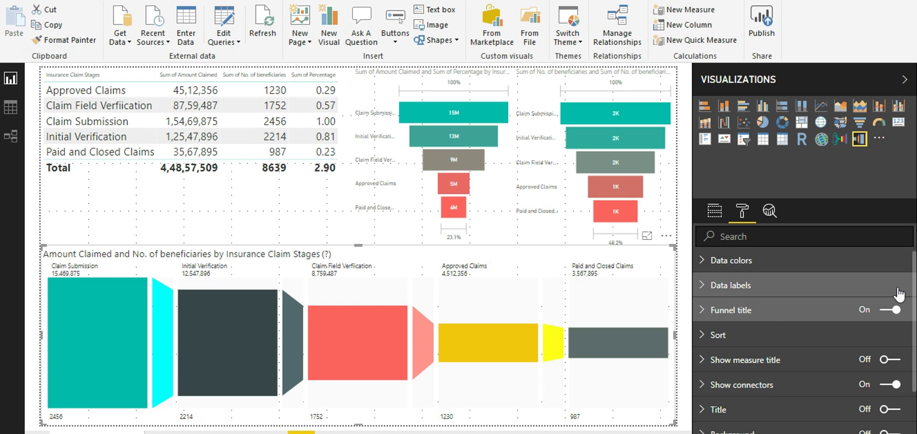
scroll(913, 291, down, 2)
scroll(913, 292, down, 3)
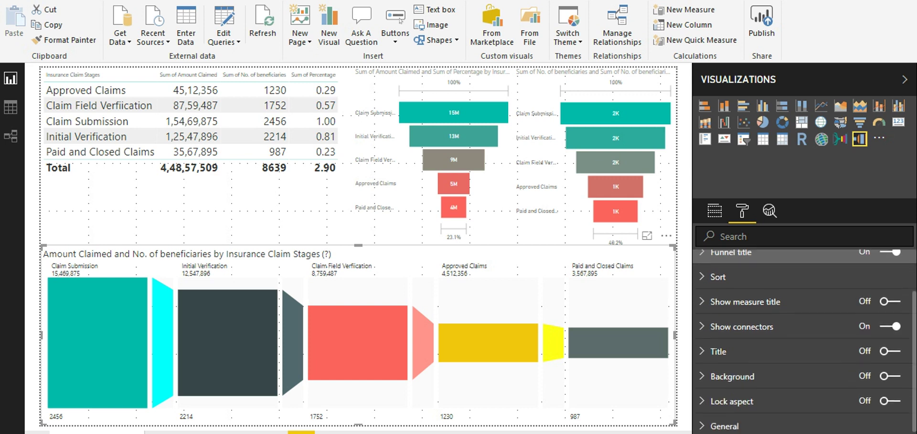